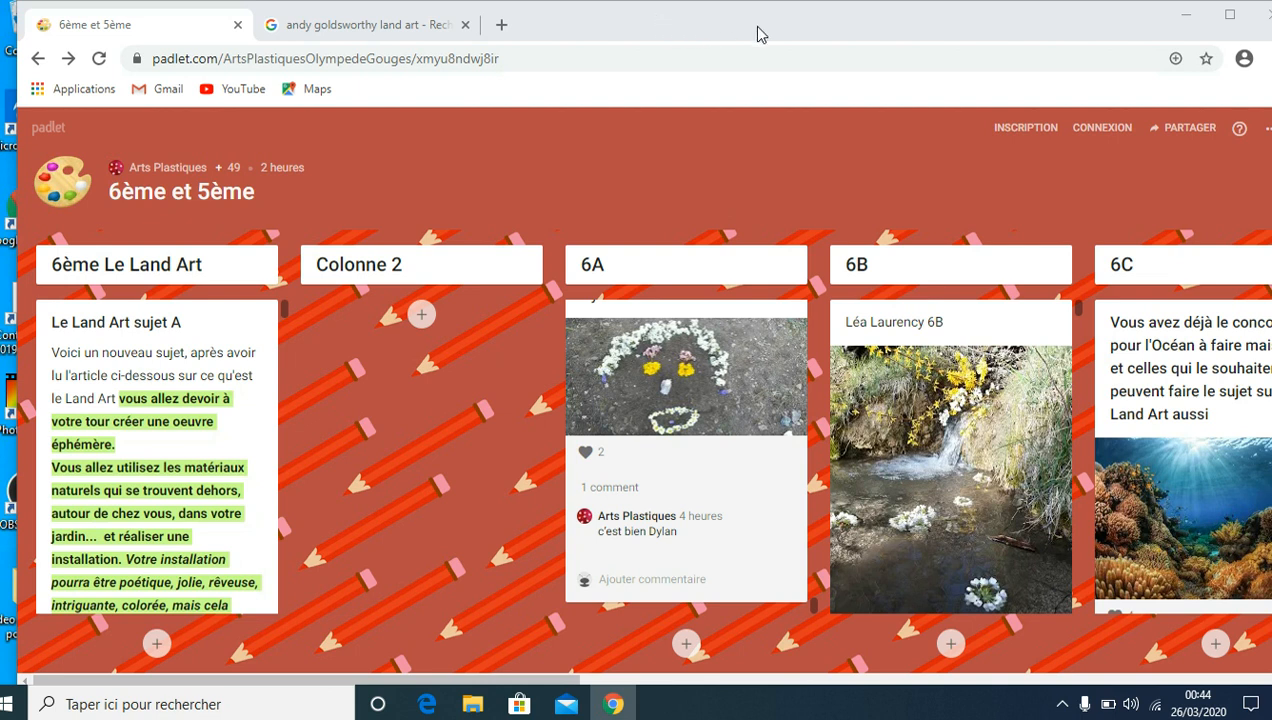
Add a new post to the 6A column with the title "Nom Prénom" and the body text "Titre".
{"action": "mouse_move", "coordinate": [760, 38]}
{"action": "left_mouse_down"}
{"action": "mouse_move", "coordinate": [730, 37]}
{"action": "mouse_move", "coordinate": [745, 35]}
{"action": "left_mouse_up"}
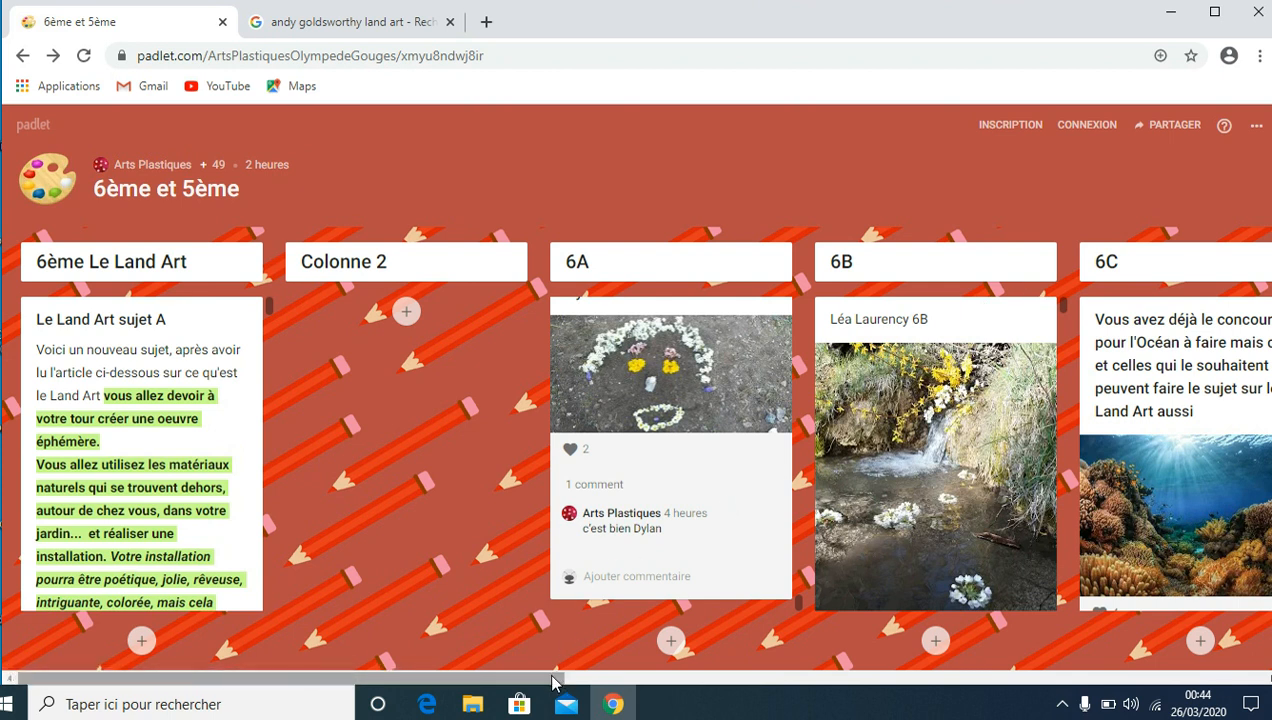
{"action": "mouse_move", "coordinate": [509, 684]}
{"action": "left_mouse_down"}
{"action": "mouse_move", "coordinate": [1247, 673]}
{"action": "mouse_move", "coordinate": [1158, 697]}
{"action": "mouse_move", "coordinate": [910, 702]}
{"action": "mouse_move", "coordinate": [493, 665]}
{"action": "left_mouse_up"}
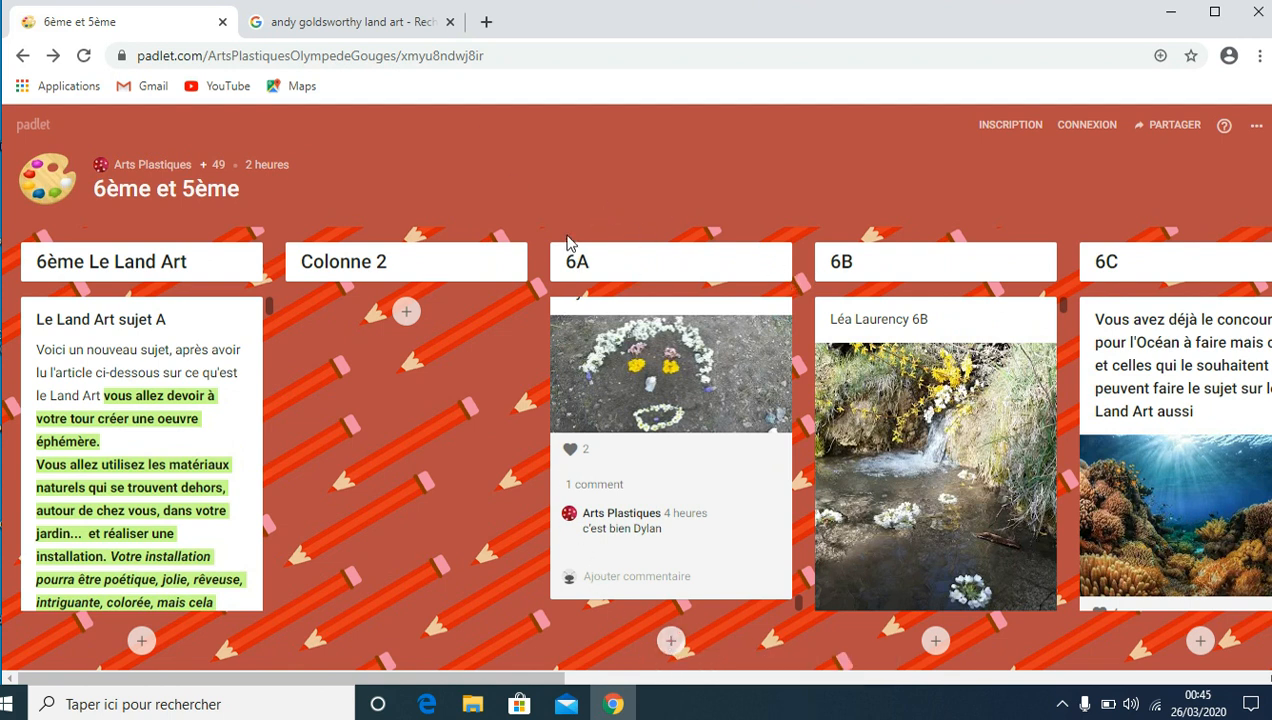
{"action": "left_click", "coordinate": [671, 642]}
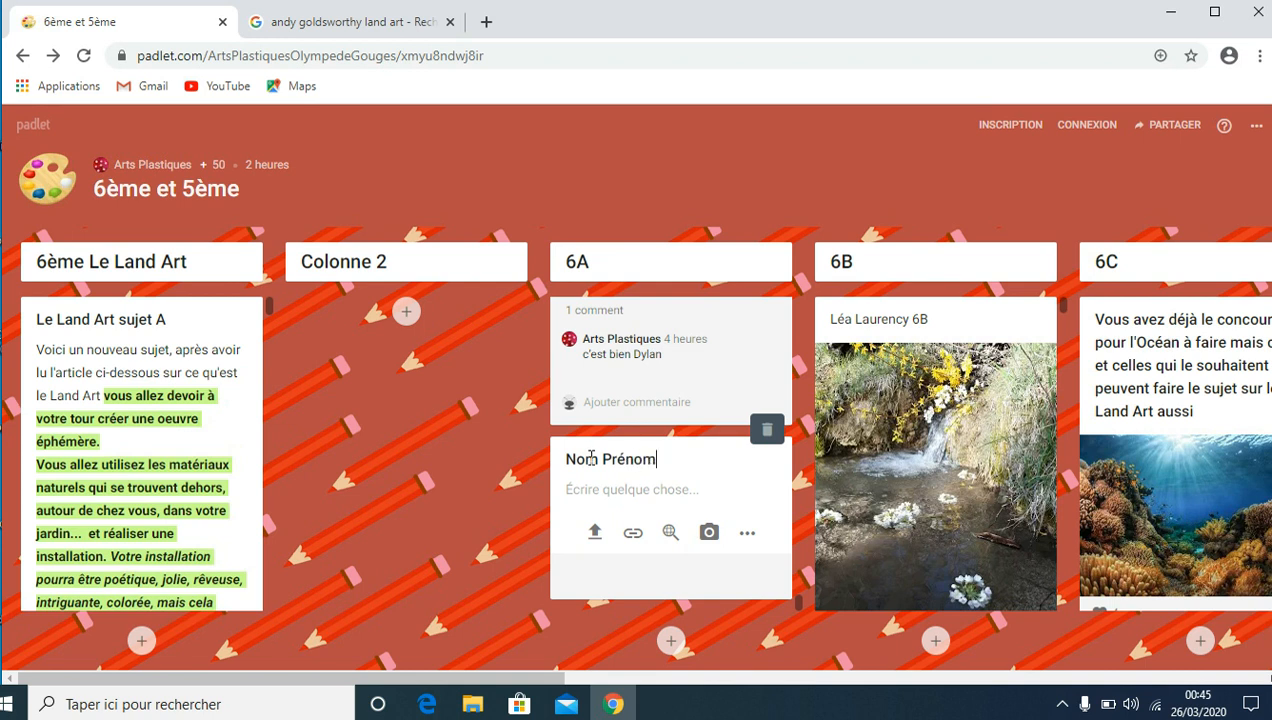
{"action": "left_click", "coordinate": [609, 488]}
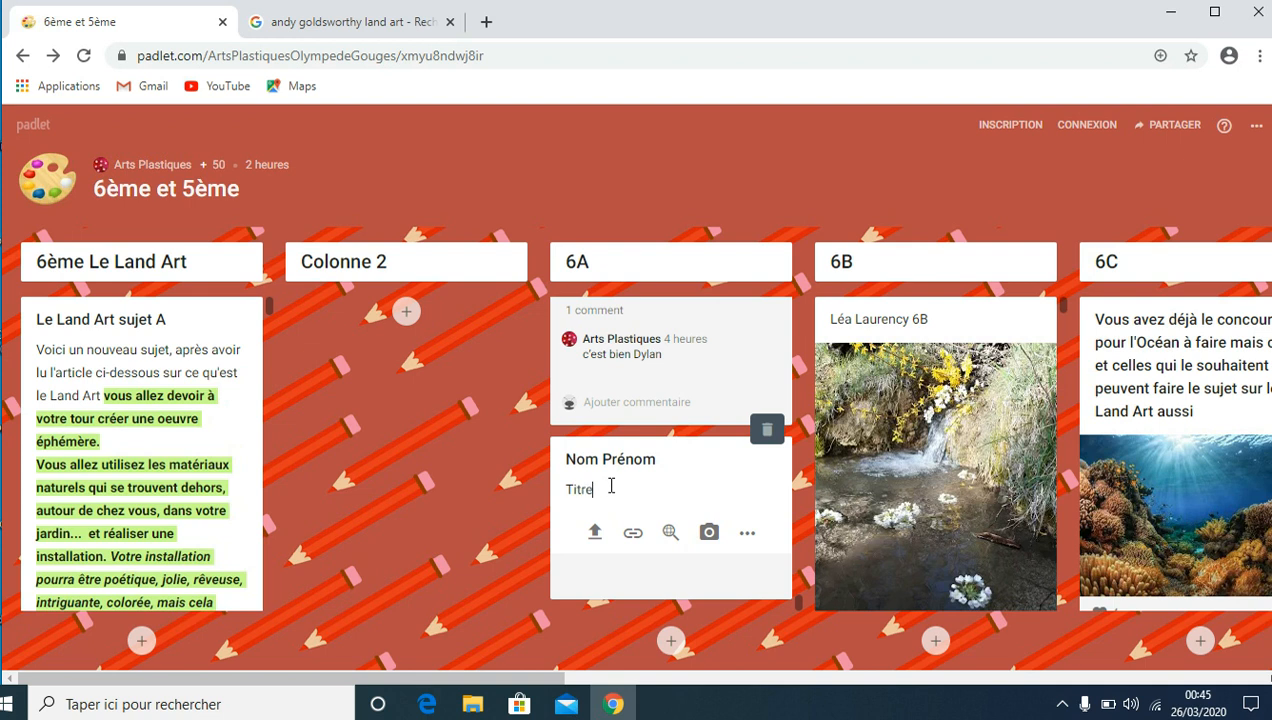
Upload the image land-art-andy-goldsworthy-18 from the Bureau folder to the new 6A post.
{"action": "left_click", "coordinate": [593, 532]}
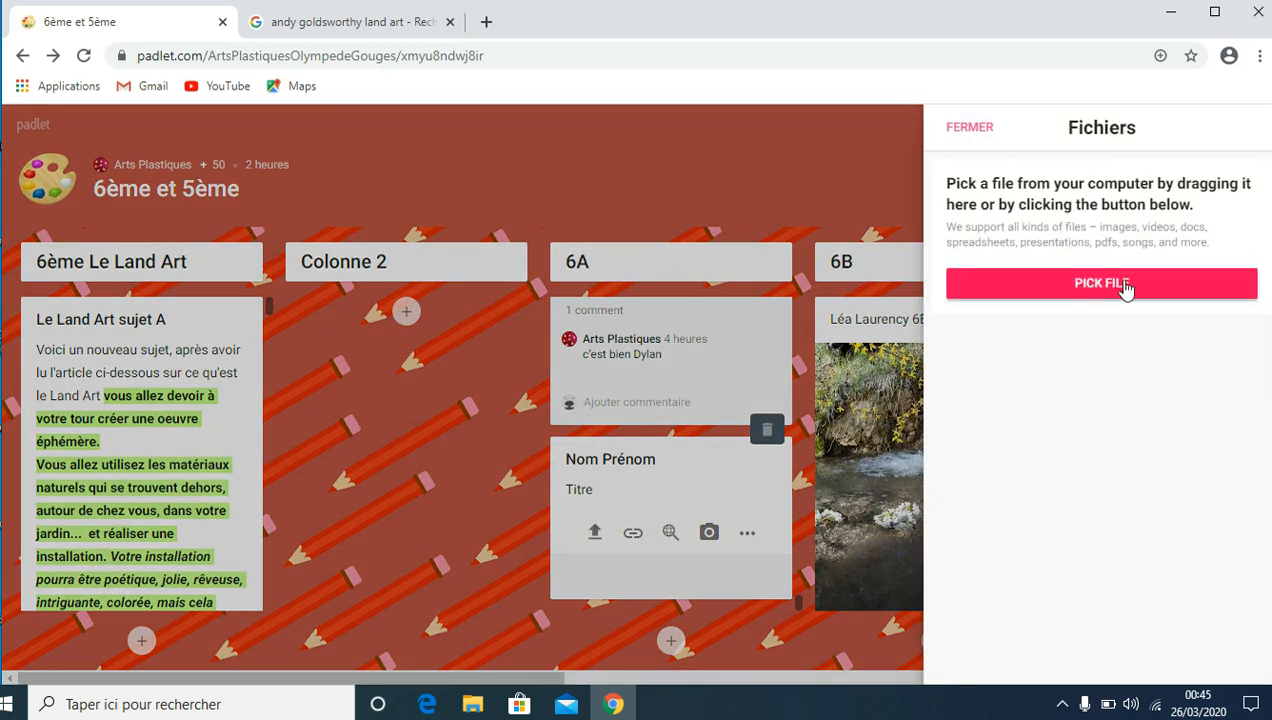
{"action": "left_click", "coordinate": [1085, 282]}
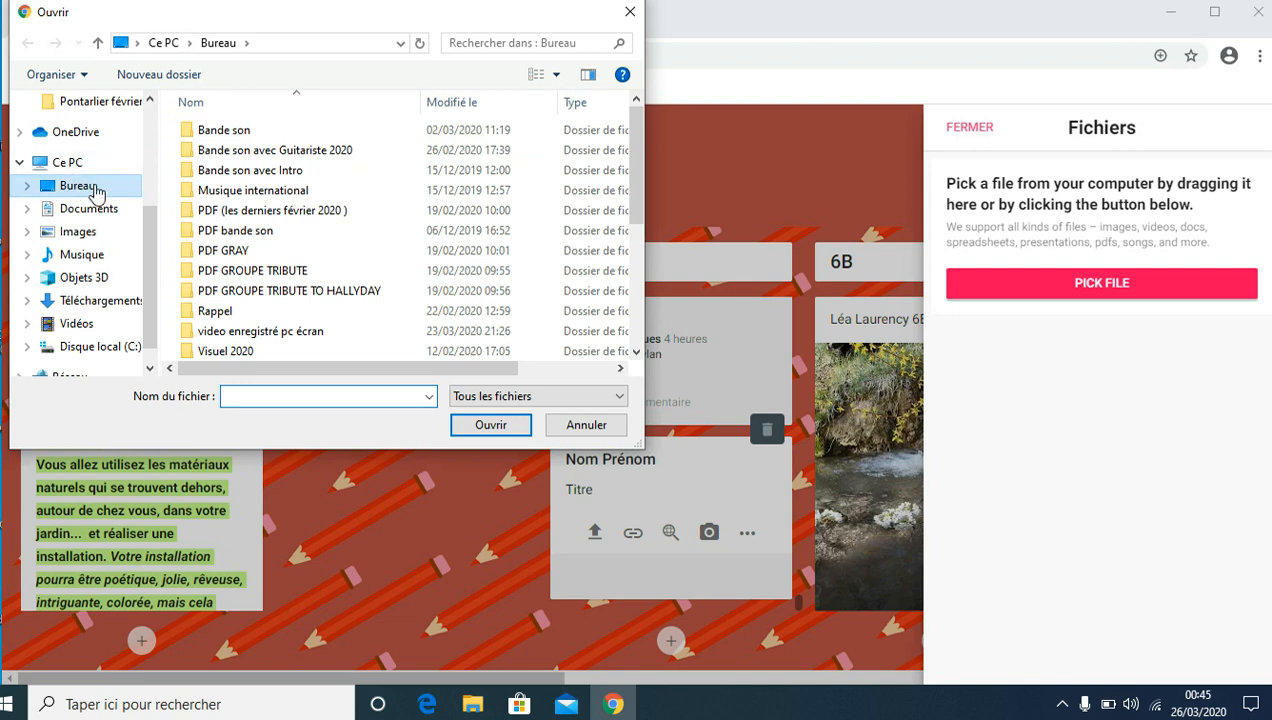
{"action": "left_click", "coordinate": [80, 188]}
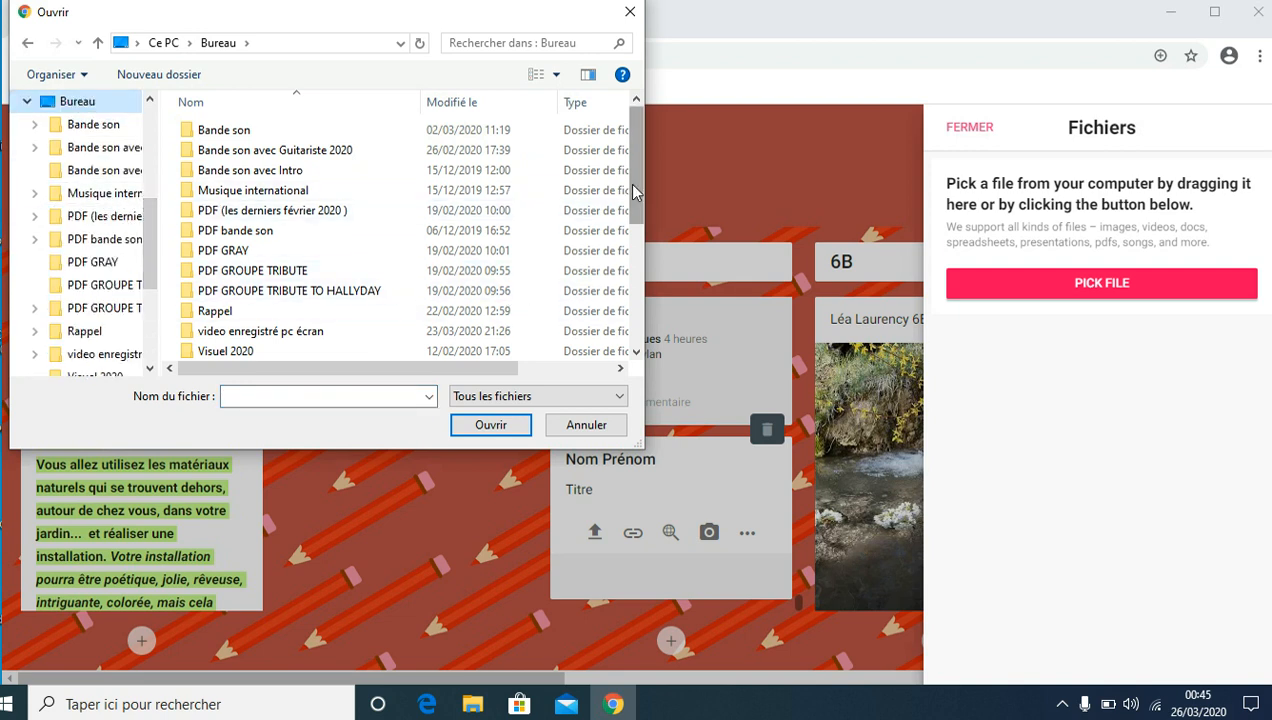
{"action": "left_click_drag", "start_coordinate": [640, 190], "coordinate": [641, 312]}
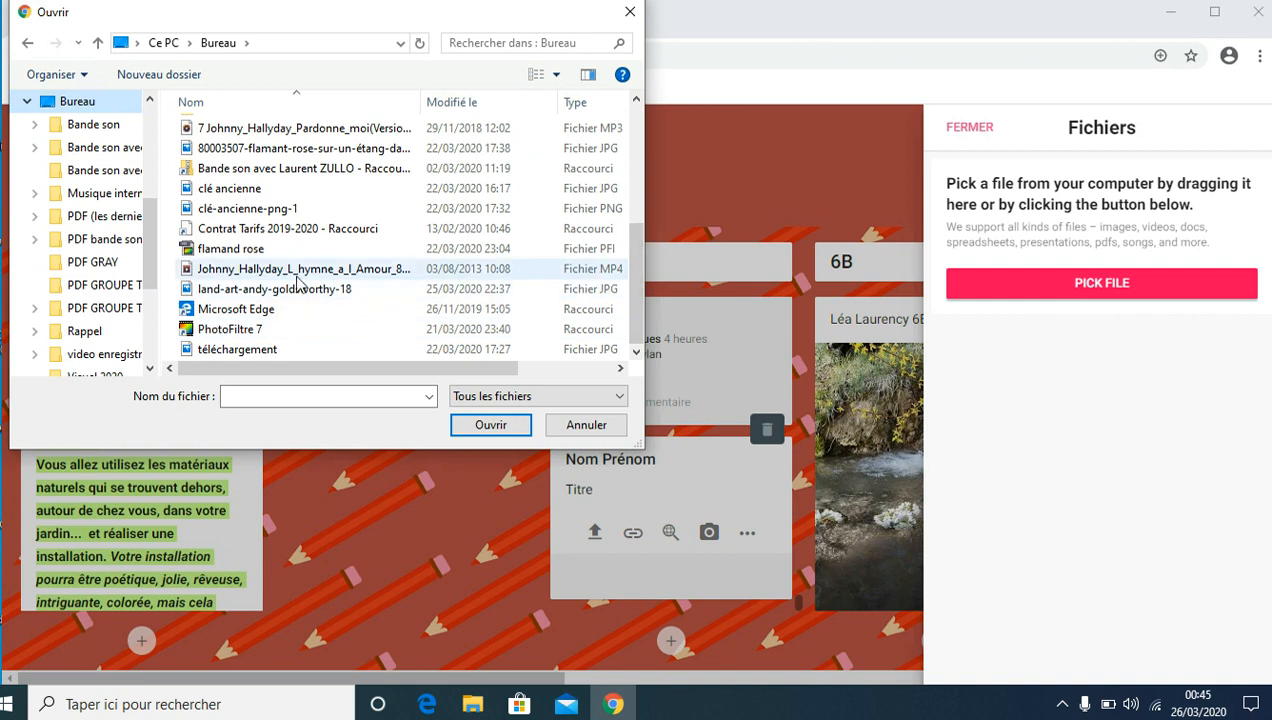
{"action": "left_click", "coordinate": [285, 292]}
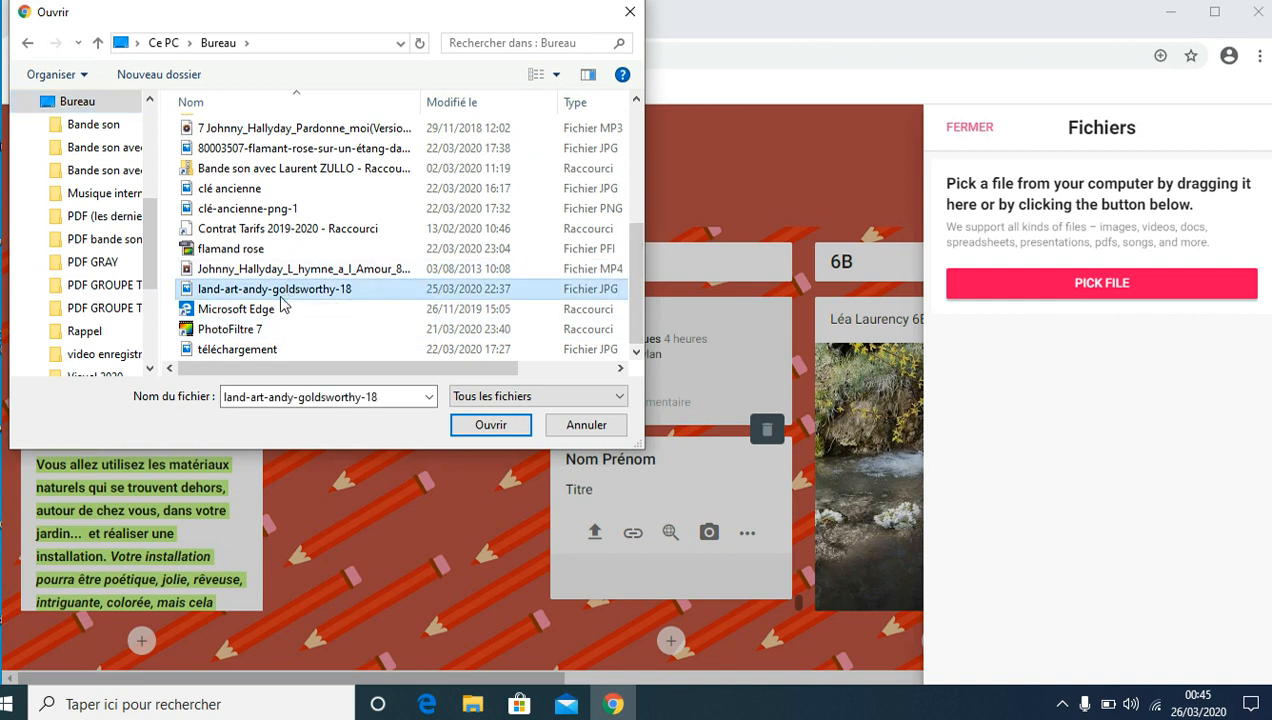
{"action": "left_click", "coordinate": [490, 426]}
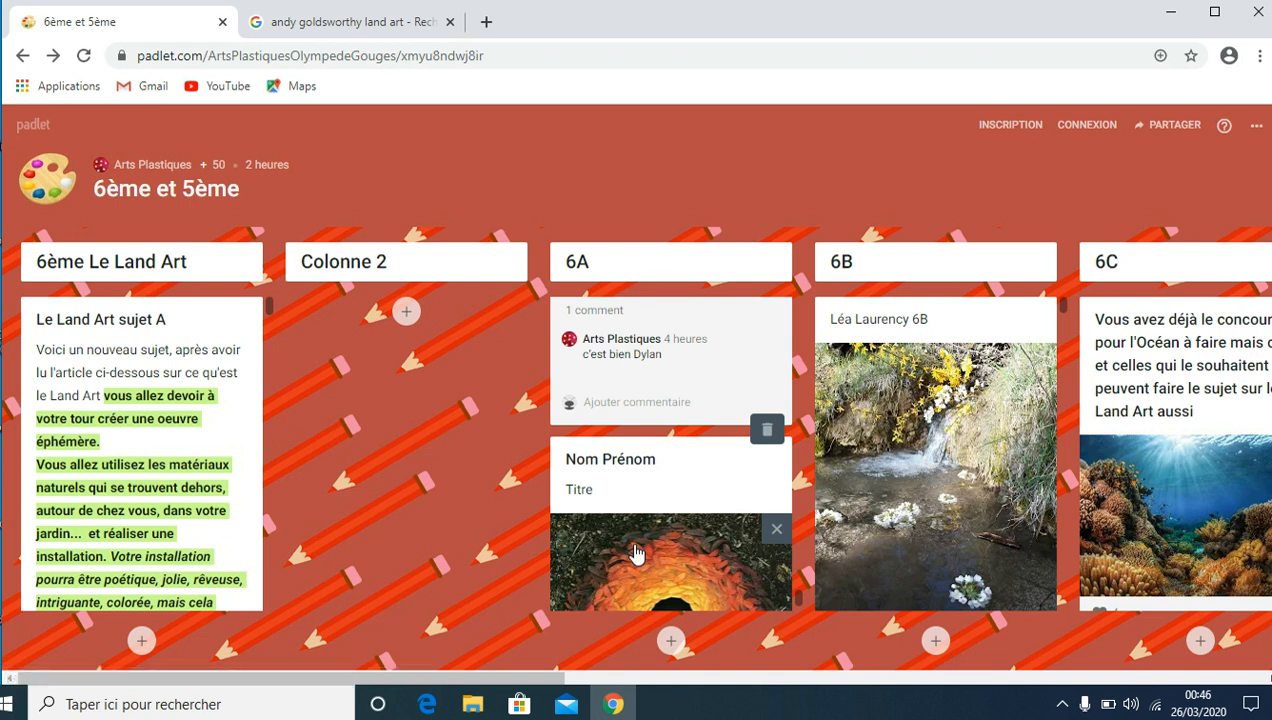
Examine the new 6A post with its title, text and attached image.
{"action": "scroll", "coordinate": [654, 515], "scroll_direction": "up", "scroll_amount": 2}
{"action": "scroll", "coordinate": [654, 515], "scroll_direction": "down", "scroll_amount": 3}
{"action": "scroll", "coordinate": [650, 515], "scroll_direction": "down", "scroll_amount": 1}
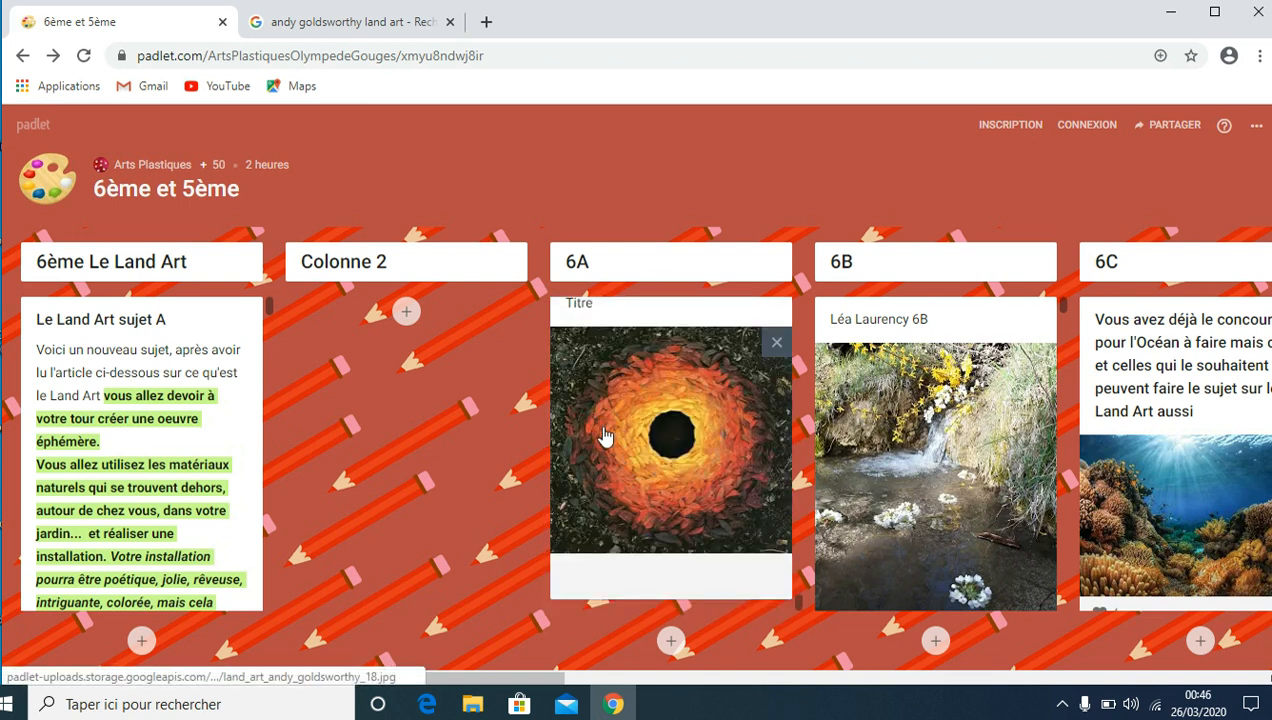
{"action": "scroll", "coordinate": [610, 440], "scroll_direction": "up", "scroll_amount": 1}
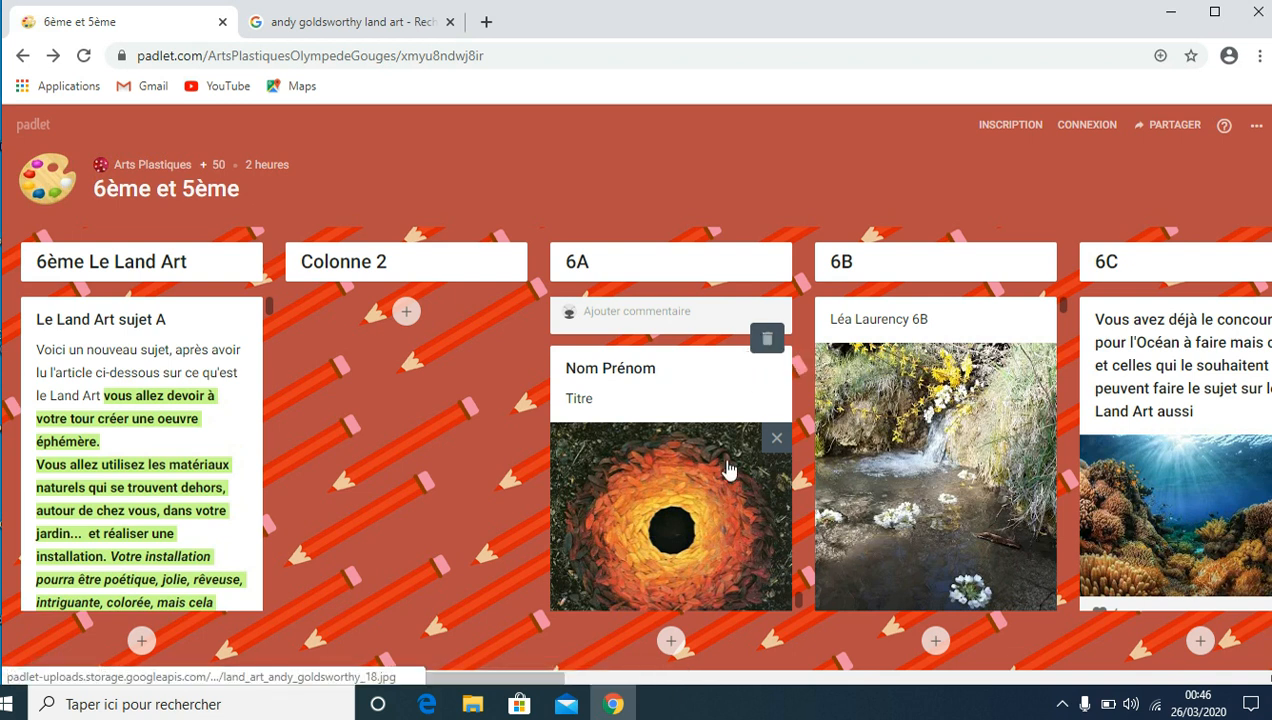
{"action": "scroll", "coordinate": [728, 470], "scroll_direction": "down", "scroll_amount": 1}
{"action": "scroll", "coordinate": [728, 468], "scroll_direction": "up", "scroll_amount": 3}
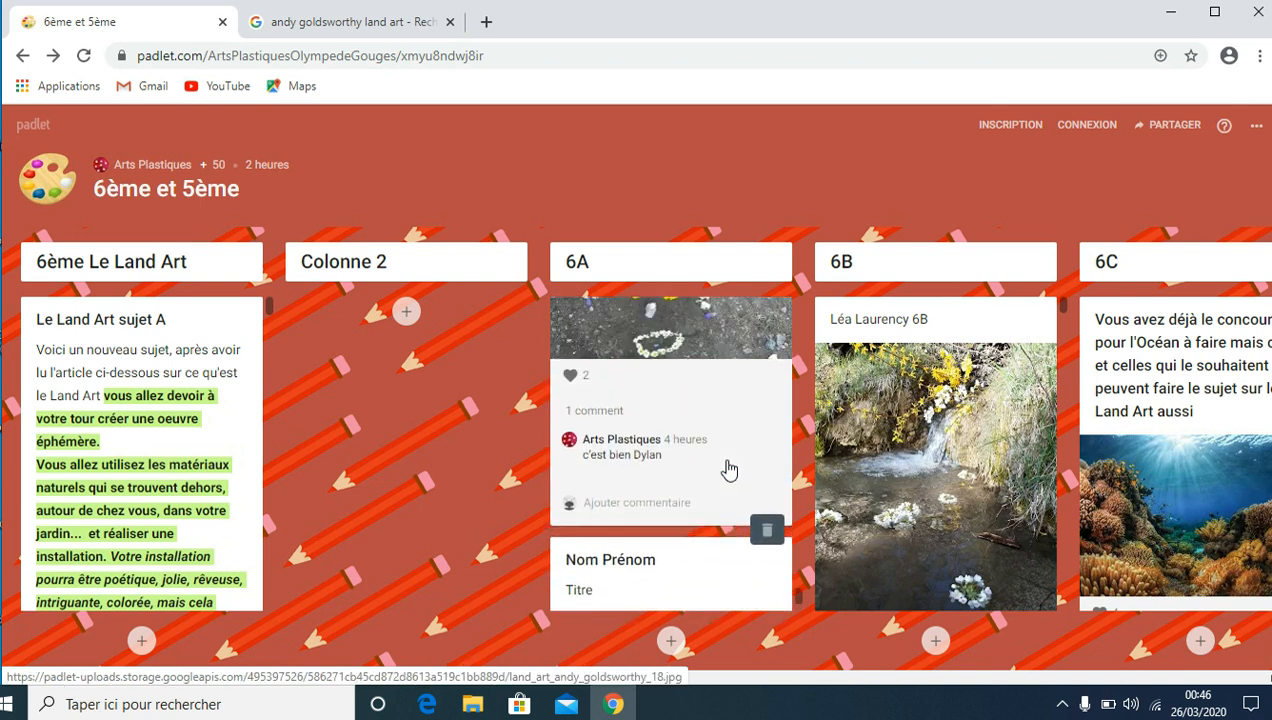
{"action": "scroll", "coordinate": [722, 457], "scroll_direction": "down", "scroll_amount": 3}
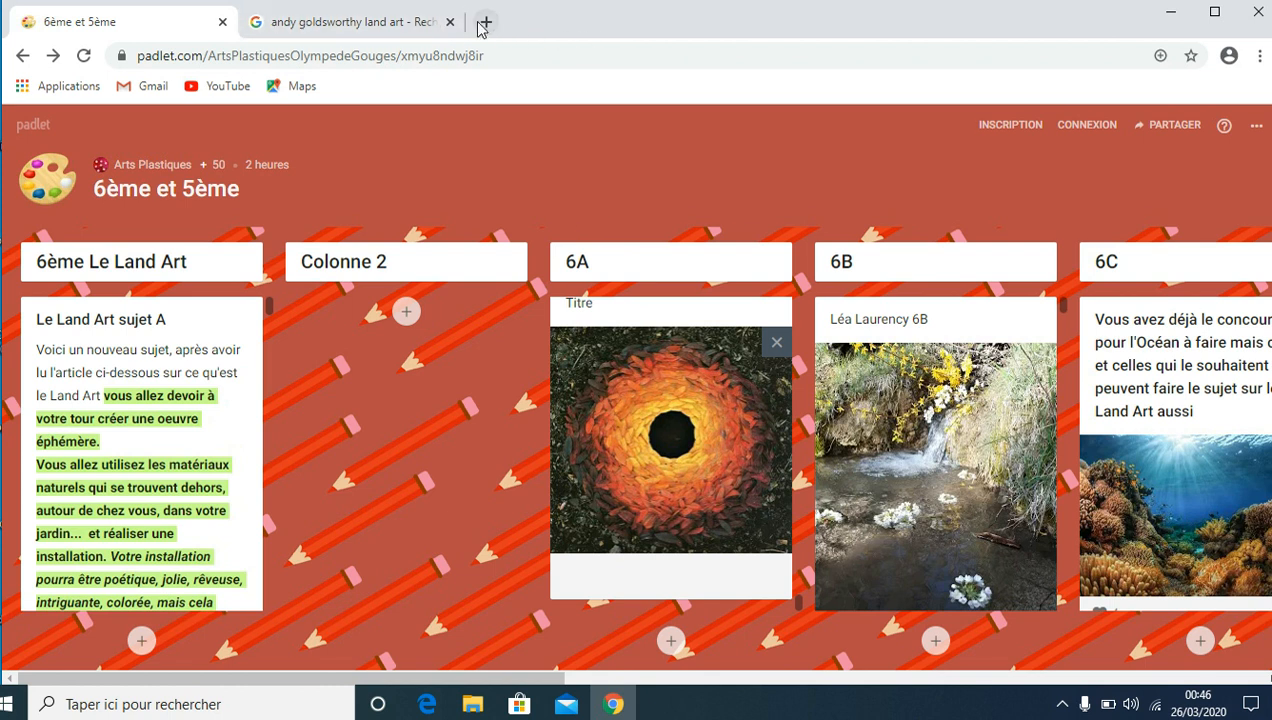
Search Google for "andy goldsworthy land art" and open the La boite verte article about his works in nature.
{"action": "left_click", "coordinate": [385, 27]}
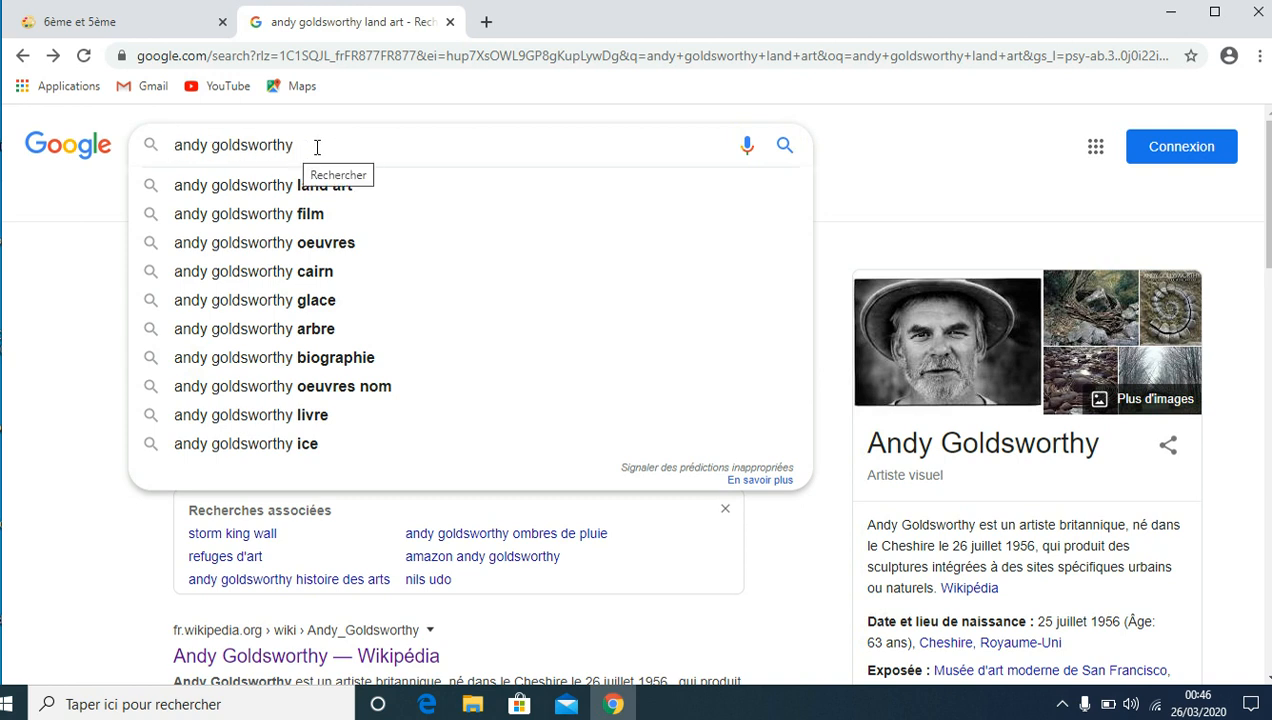
{"action": "type", "text": "land art"}
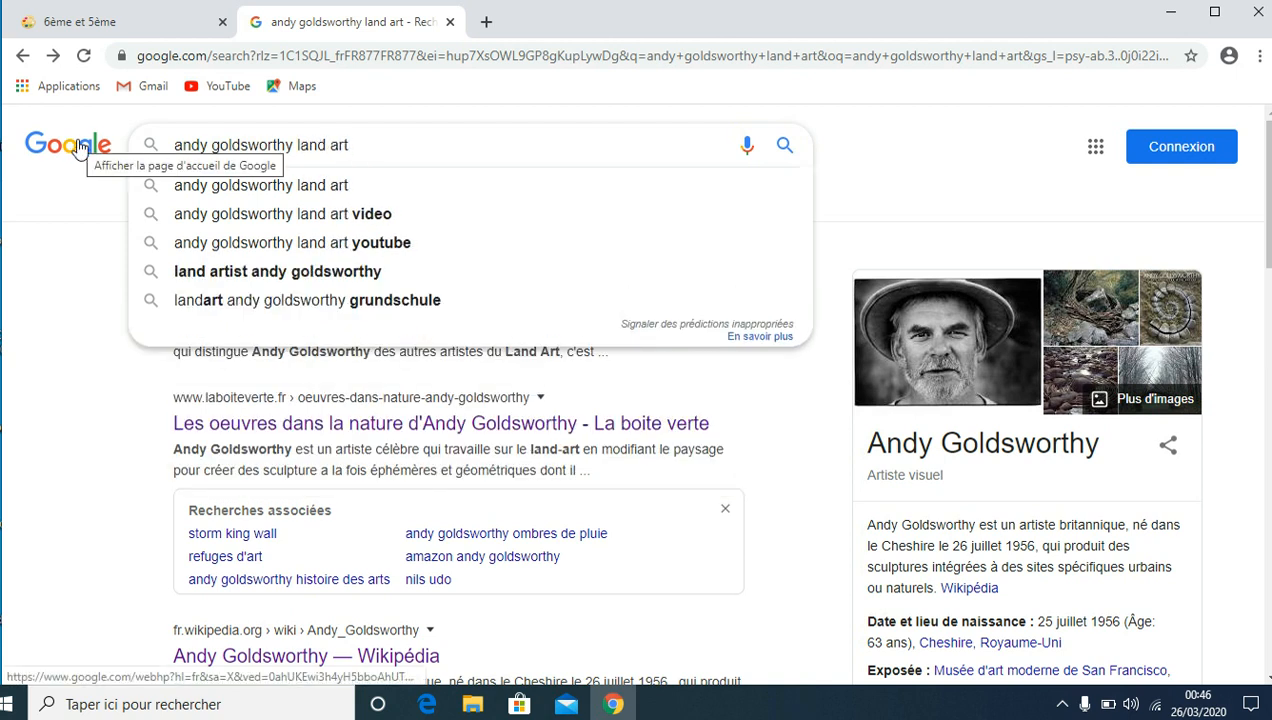
{"action": "key", "text": "Return"}
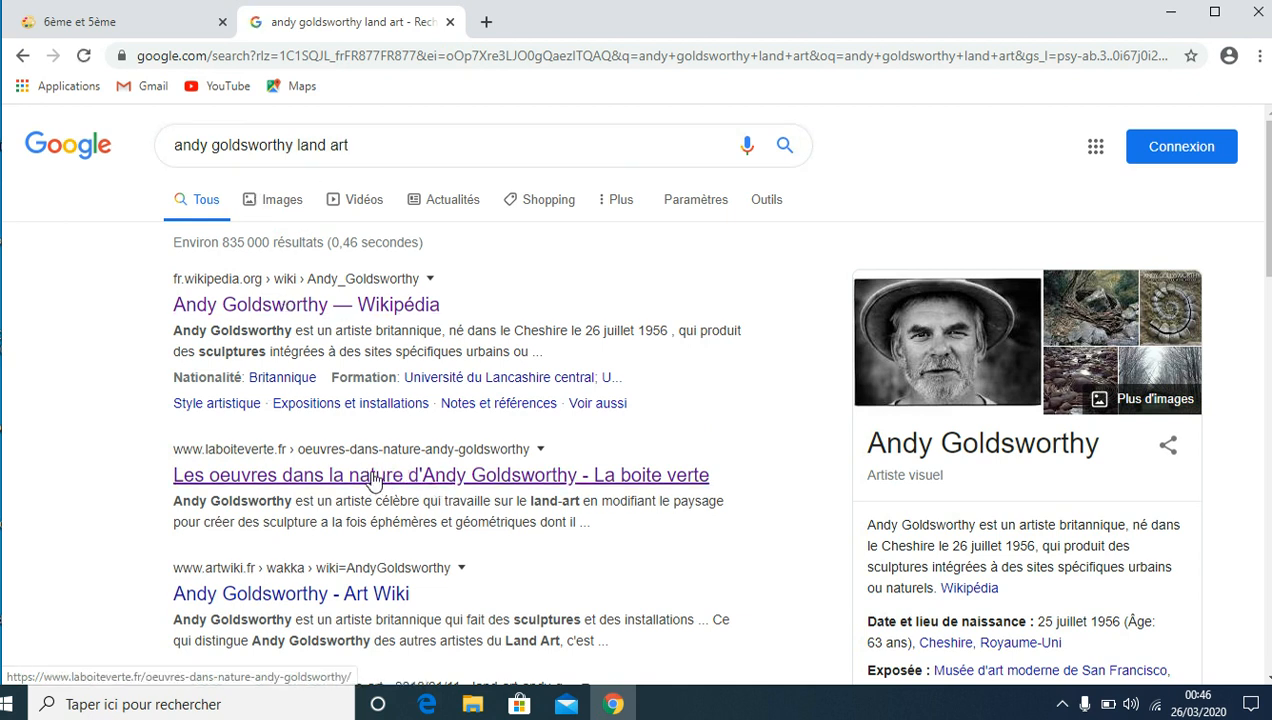
{"action": "left_click", "coordinate": [377, 478]}
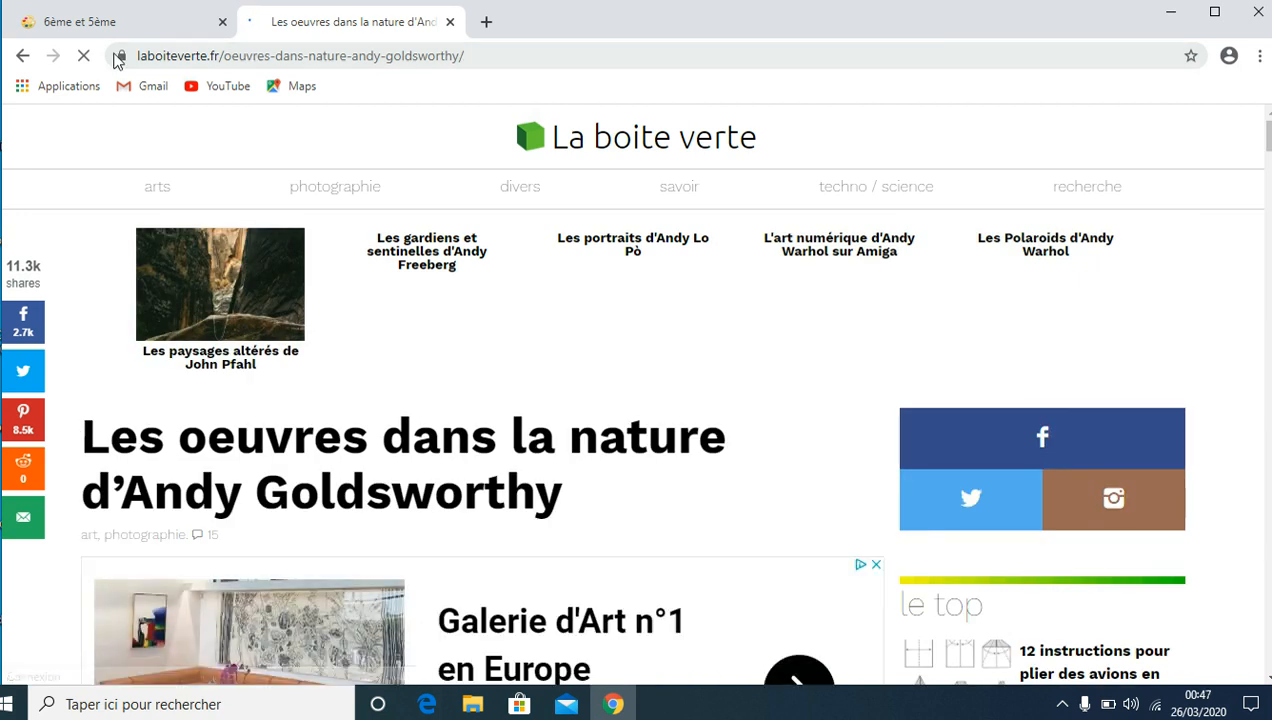
Copy the full web address of the La boite verte article.
{"action": "left_click", "coordinate": [447, 57]}
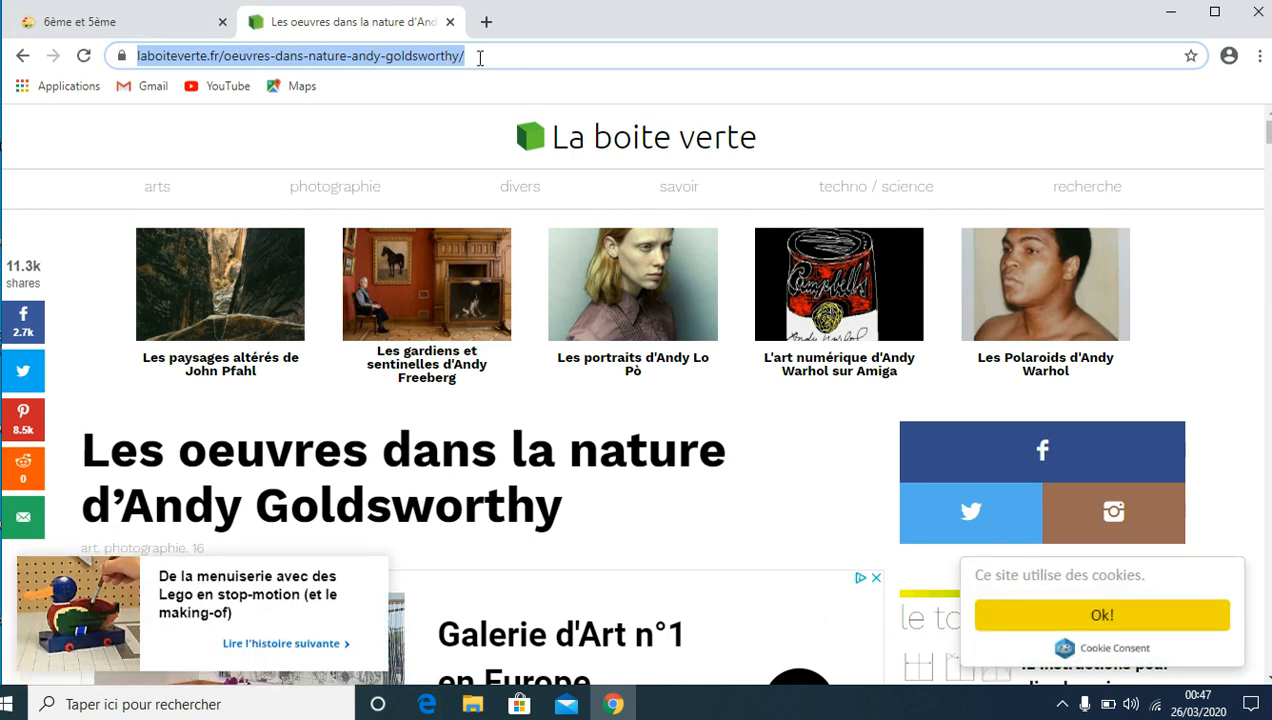
{"action": "left_click", "coordinate": [548, 58]}
{"action": "left_click_drag", "start_coordinate": [575, 58], "coordinate": [138, 58]}
{"action": "key", "text": "ctrl+c"}
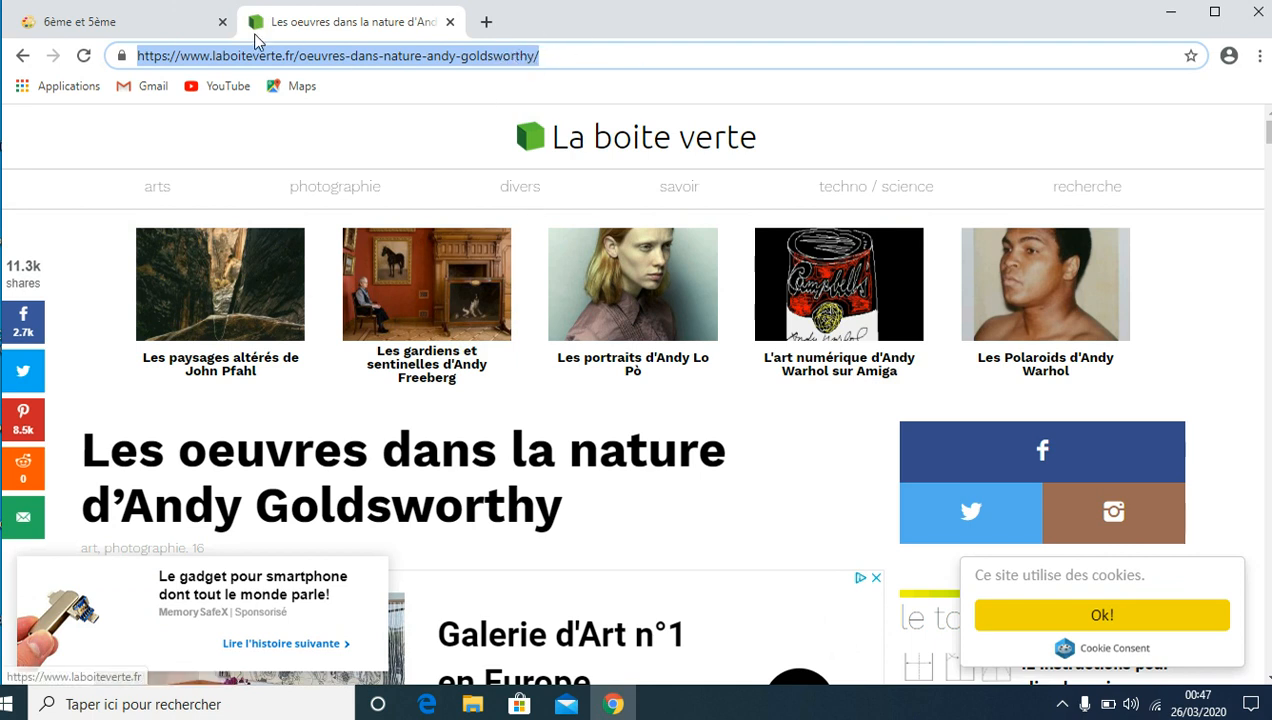
{"action": "left_click", "coordinate": [138, 23]}
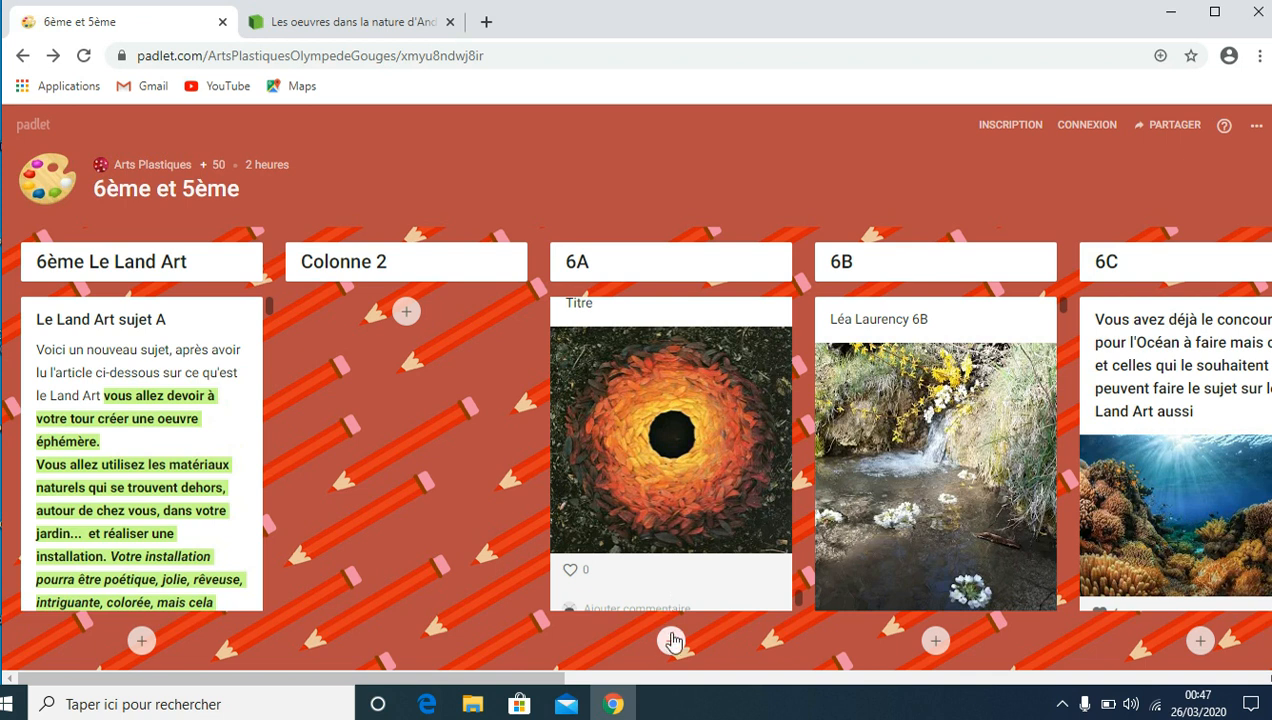
{"action": "left_click", "coordinate": [671, 641]}
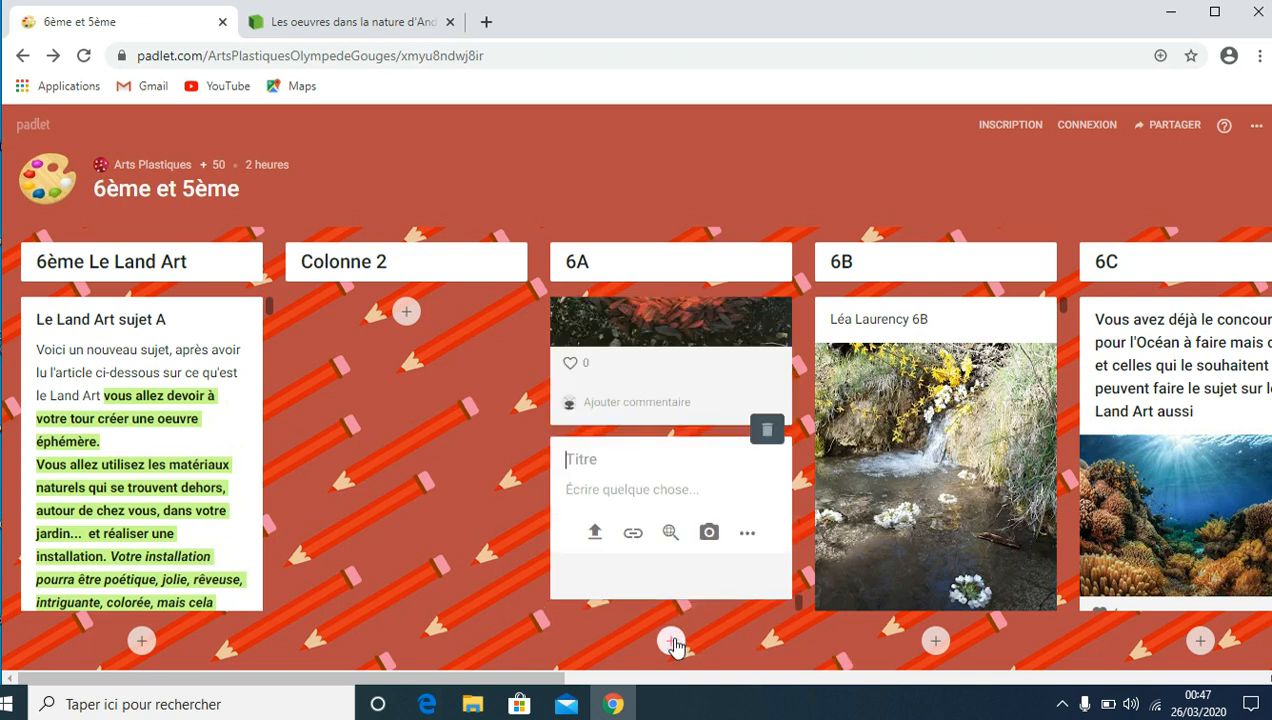
{"action": "left_click", "coordinate": [605, 489]}
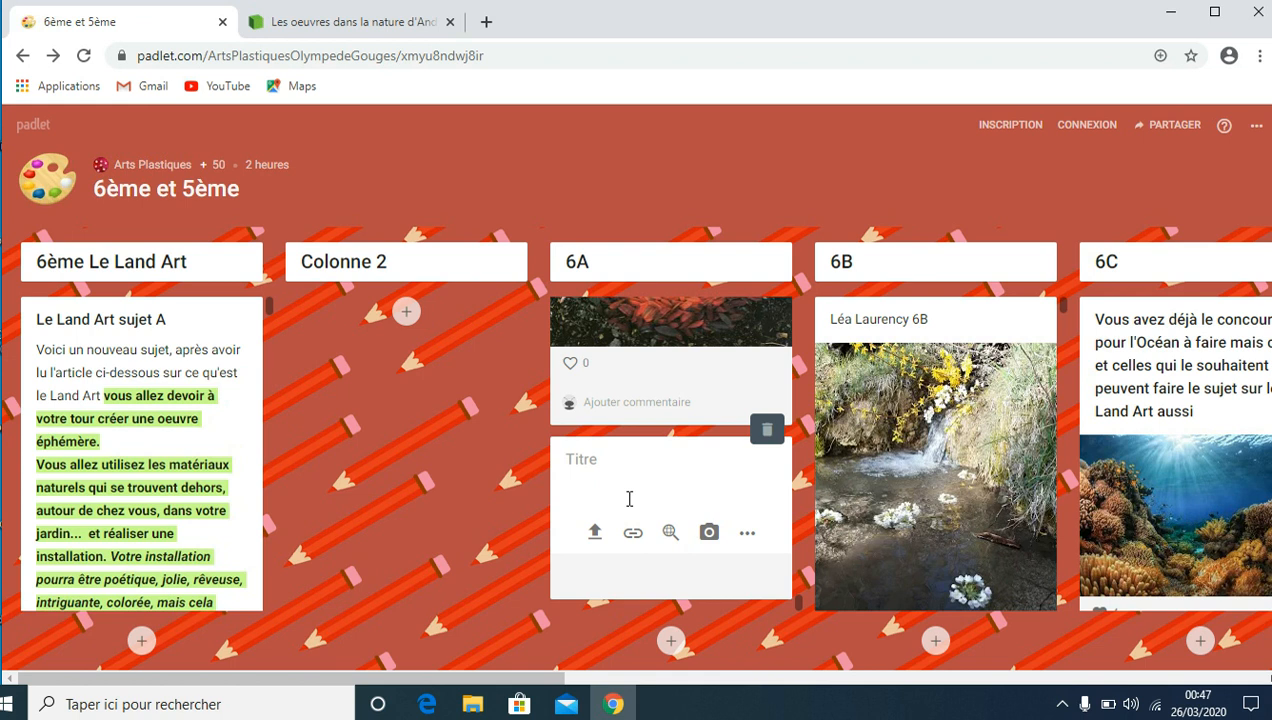
{"action": "key", "text": "ctrl+v"}
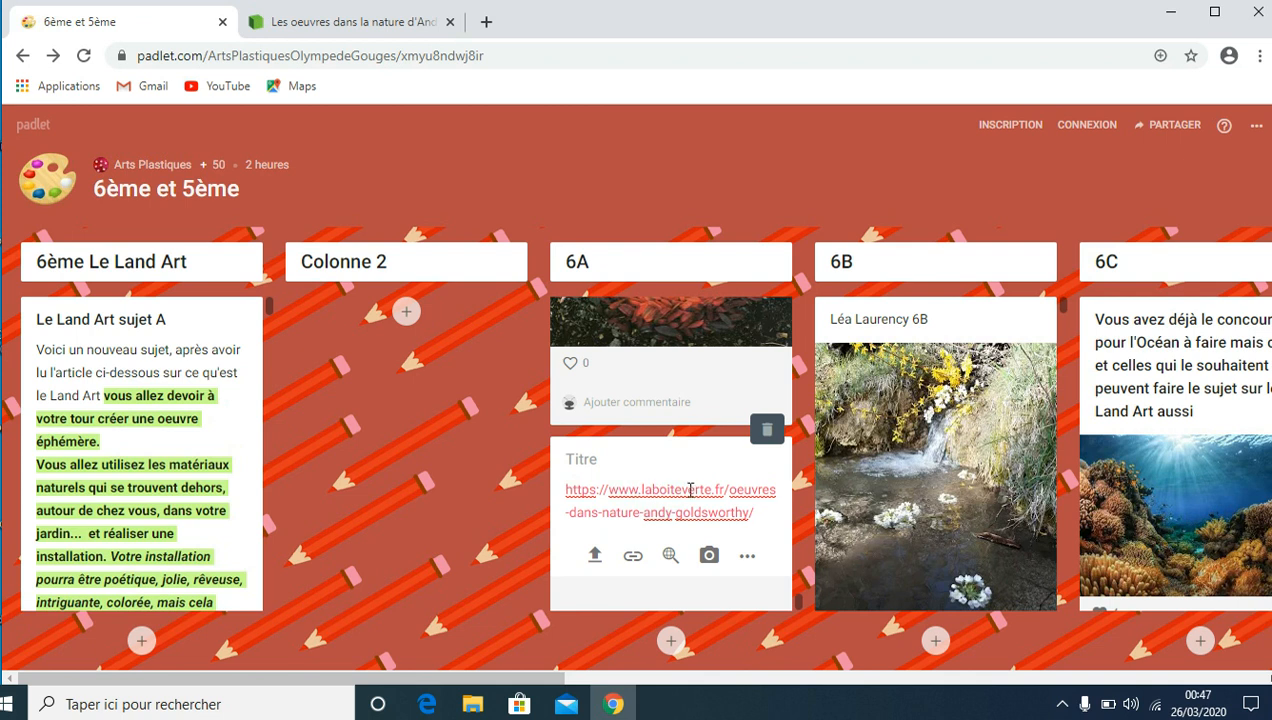
{"action": "key", "text": "Return"}
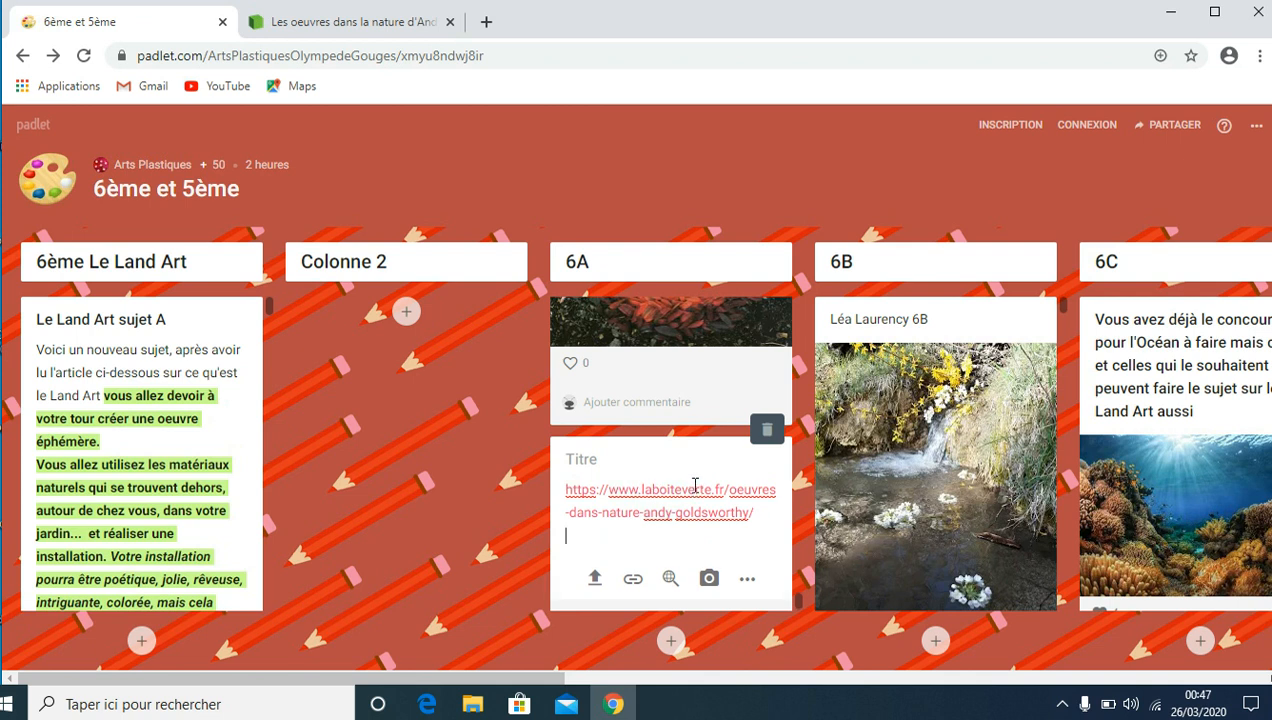
{"action": "left_click", "coordinate": [517, 488]}
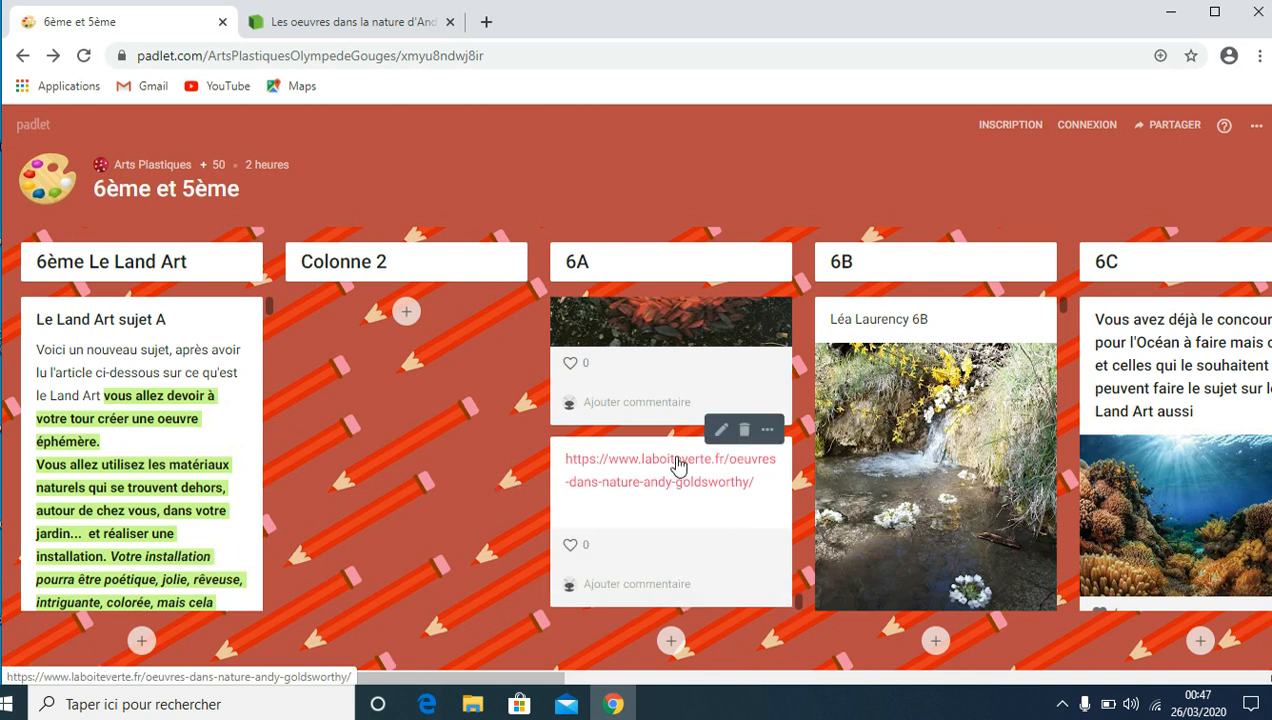